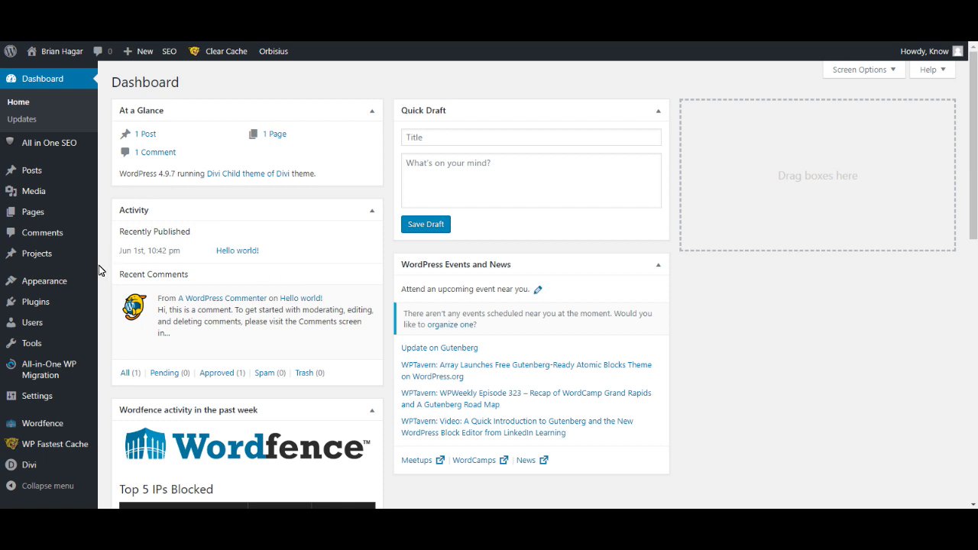
# Step: Go to Plugins > Add New and search 'file manager' to find File Manager Advanced
pyautogui.moveTo(95, 309)
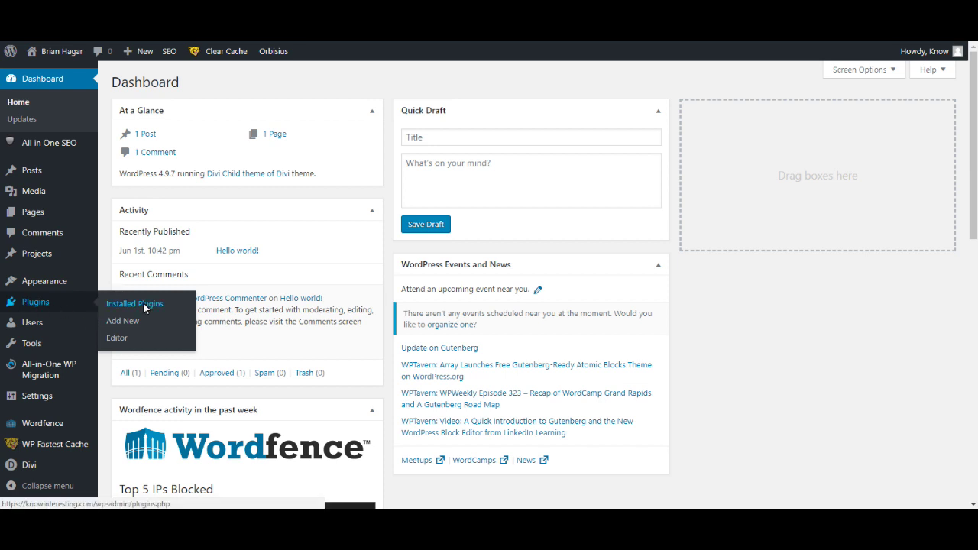
pyautogui.click(120, 321)
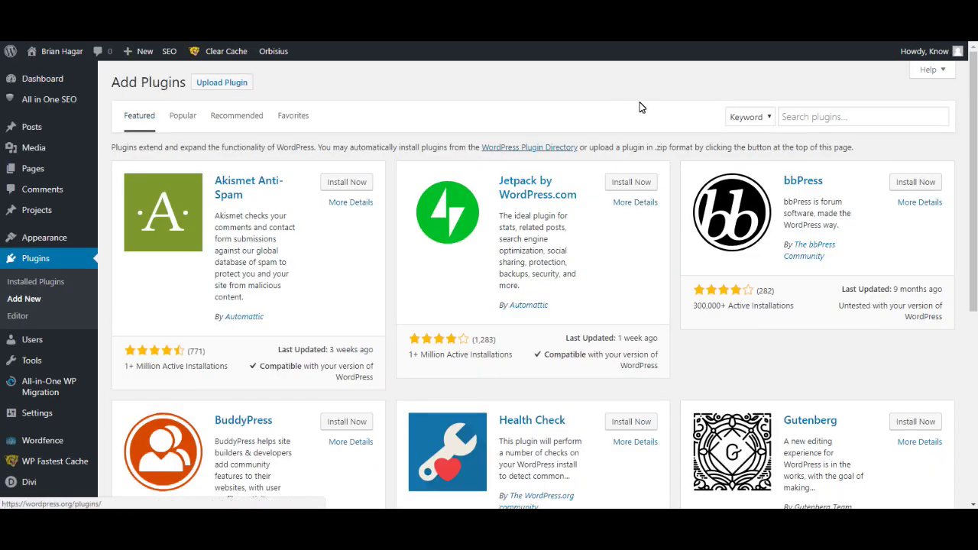
pyautogui.click(828, 123)
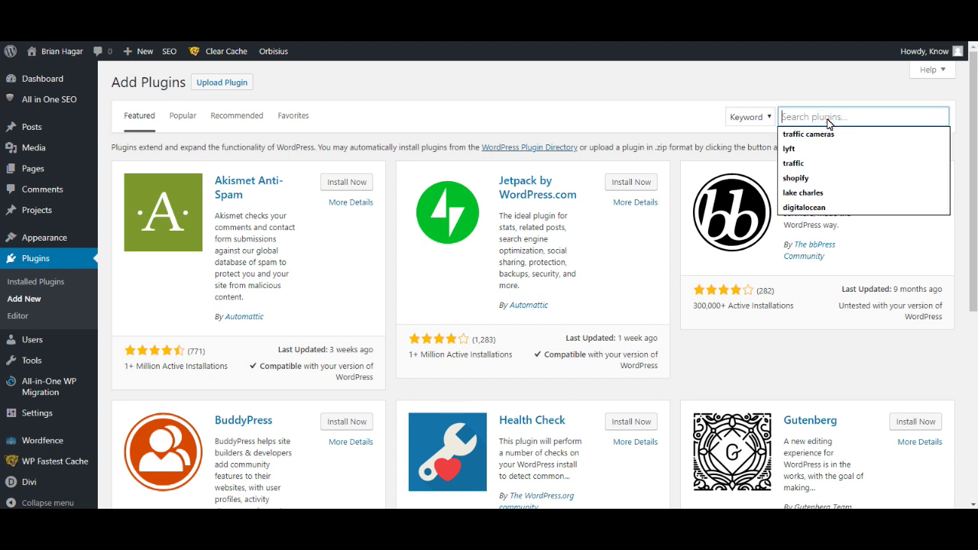
pyautogui.write('file mange')
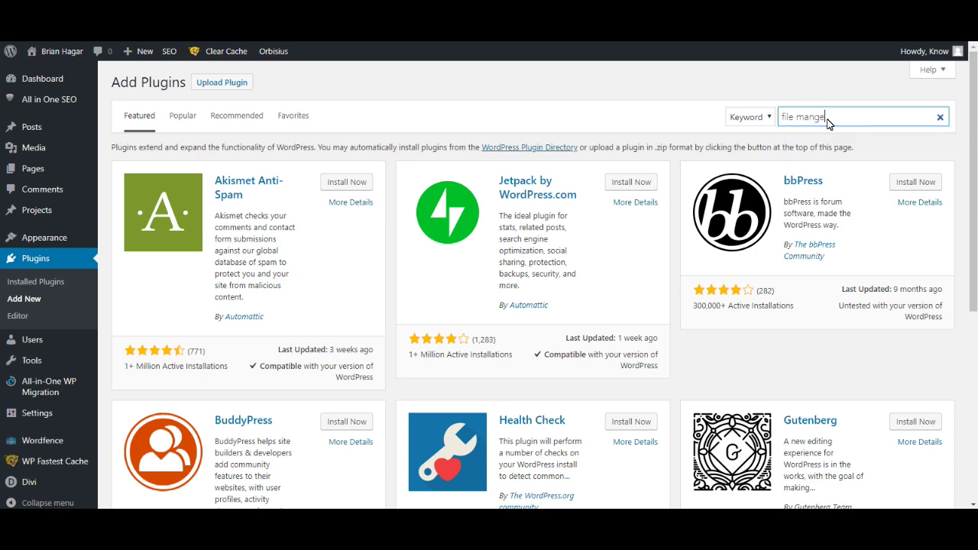
pyautogui.write('r')
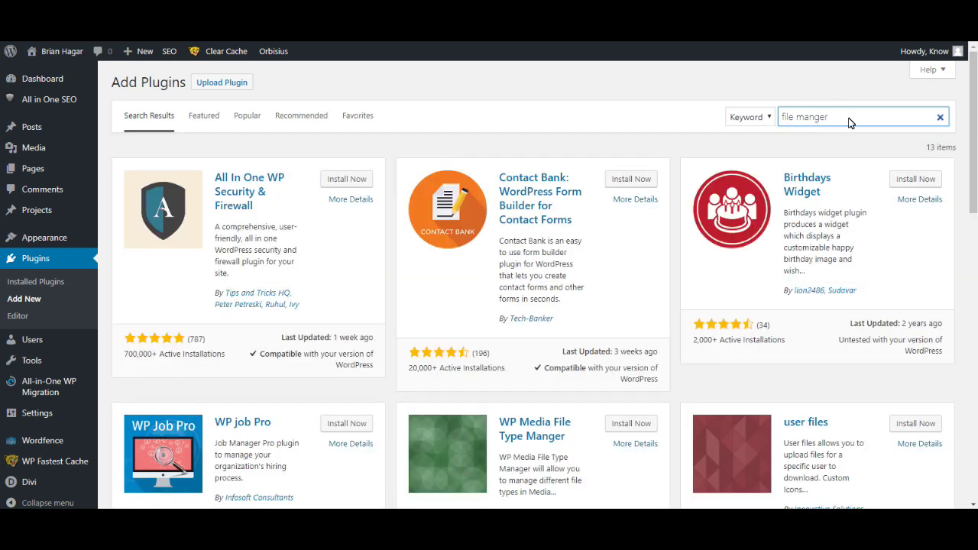
pyautogui.press('BackSpace')
pyautogui.press('BackSpace')
pyautogui.press('BackSpace')
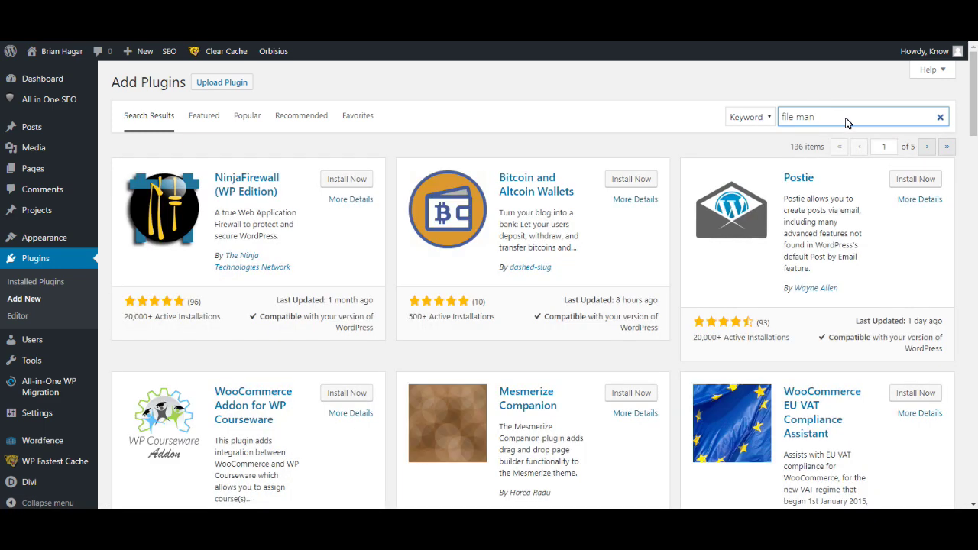
pyautogui.write('ager')
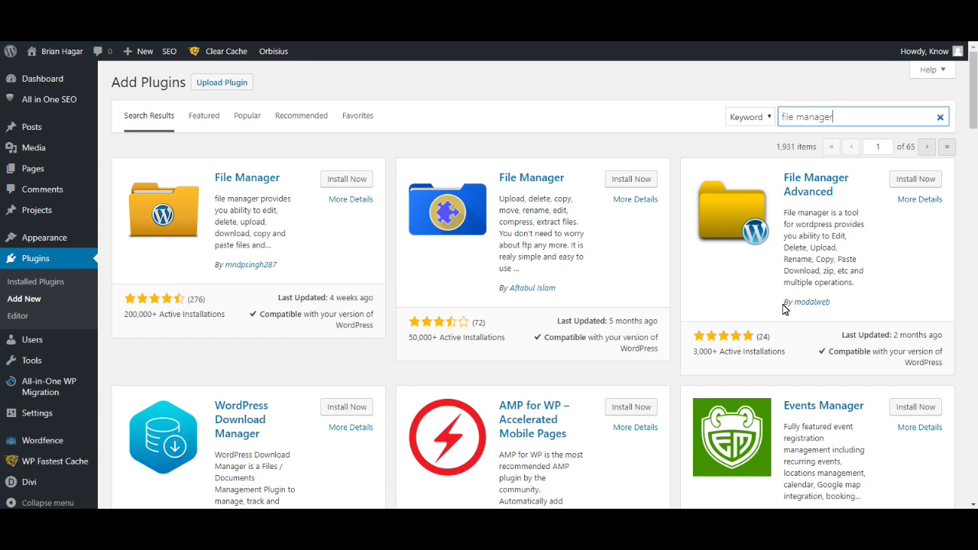
pyautogui.moveTo(783, 308); pyautogui.dragTo(853, 308)
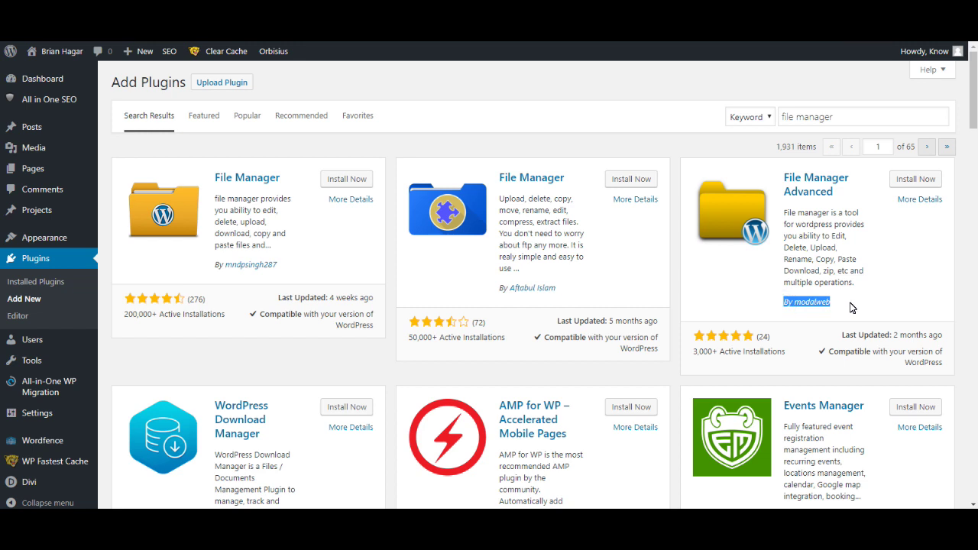
pyautogui.click(822, 276)
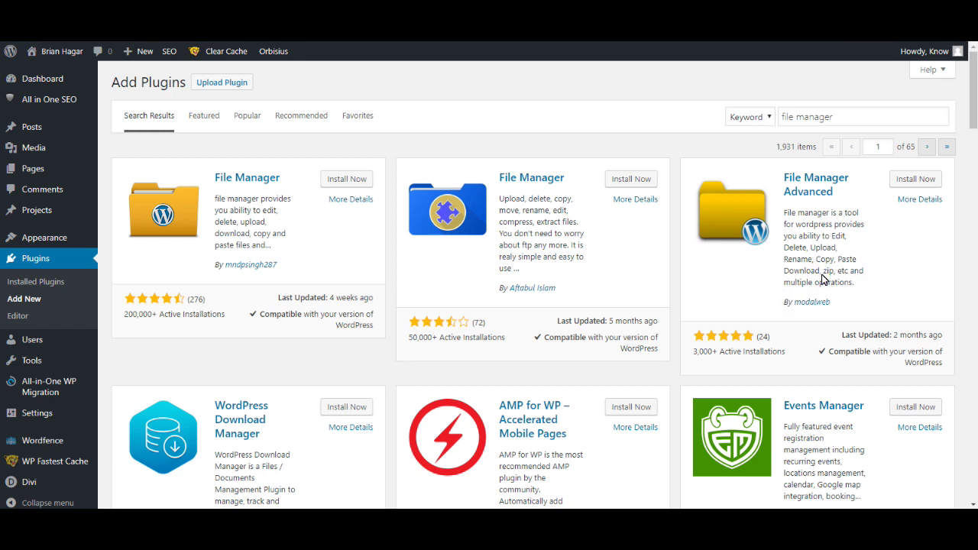
# Step: Install File Manager Advanced from its search result card, then activate it
pyautogui.click(906, 181)
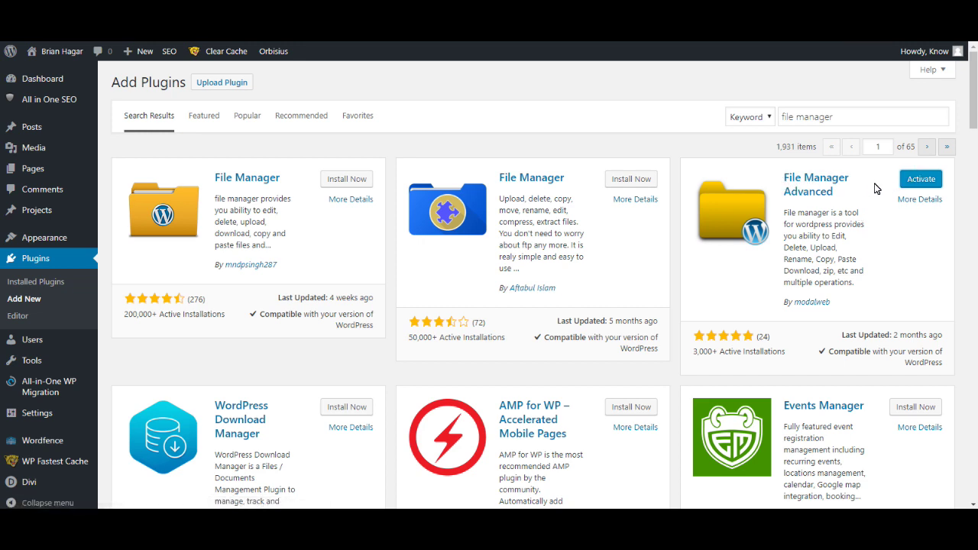
pyautogui.click(917, 181)
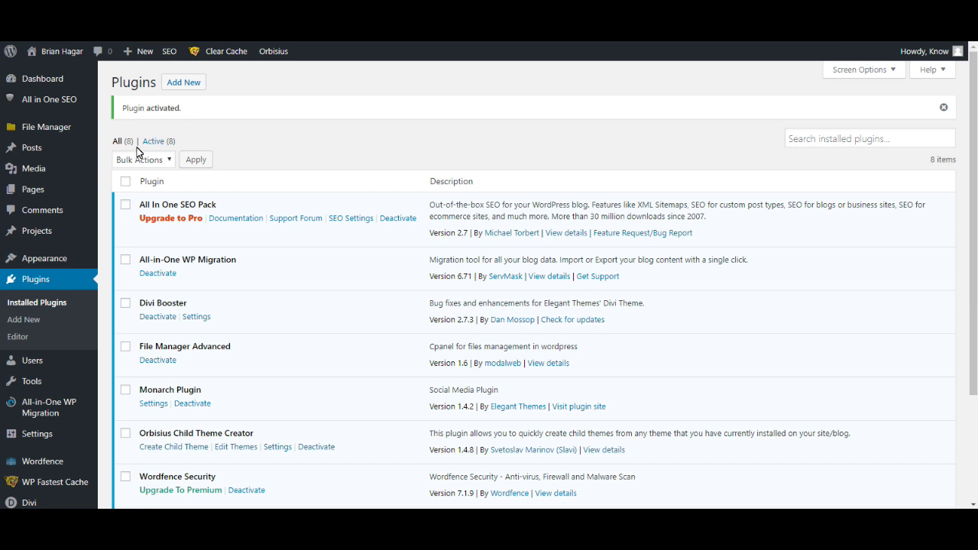
# Step: Open the File Manager submenu to list the 26 items in public_html
pyautogui.moveTo(40, 133)
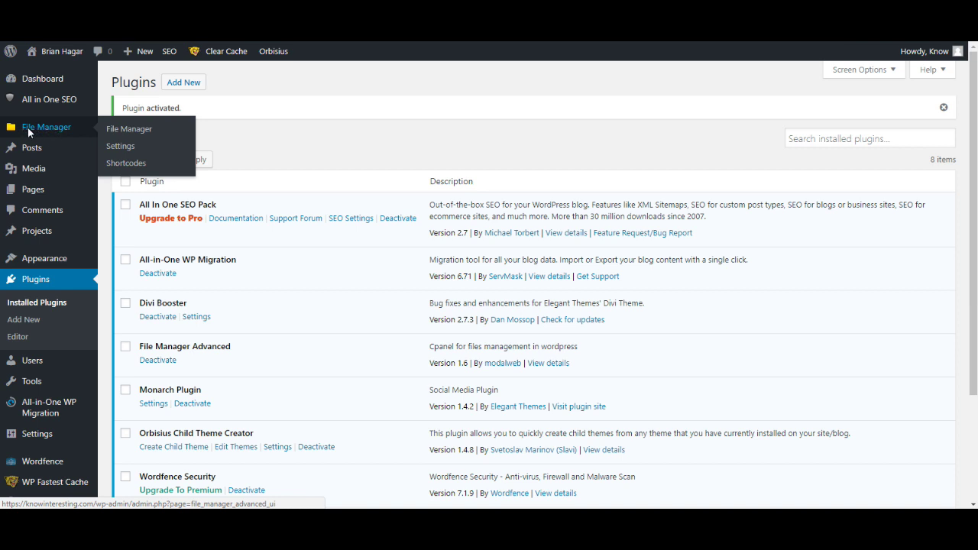
pyautogui.click(120, 132)
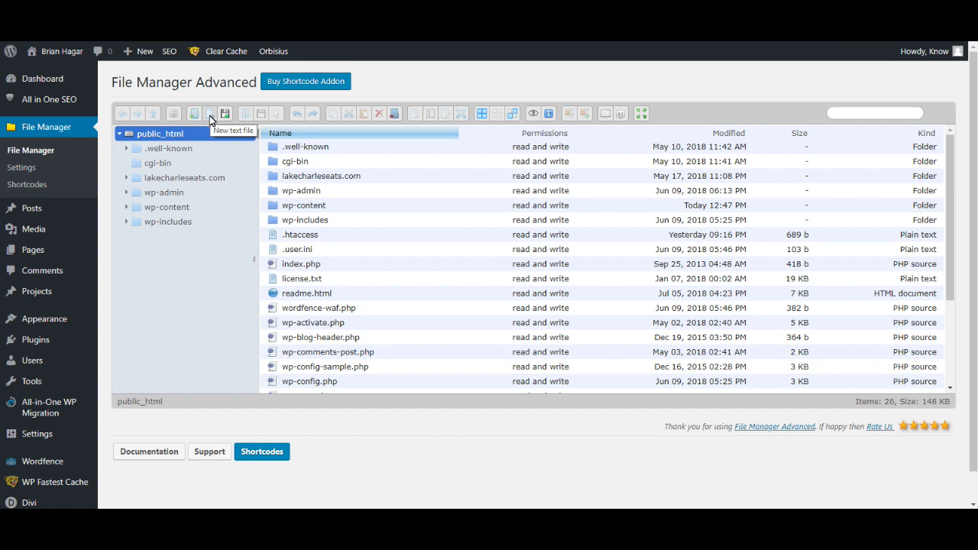
# Step: Edit .htaccess and add blank lines below the # END wtfdivi line
pyautogui.rightClick(292, 240)
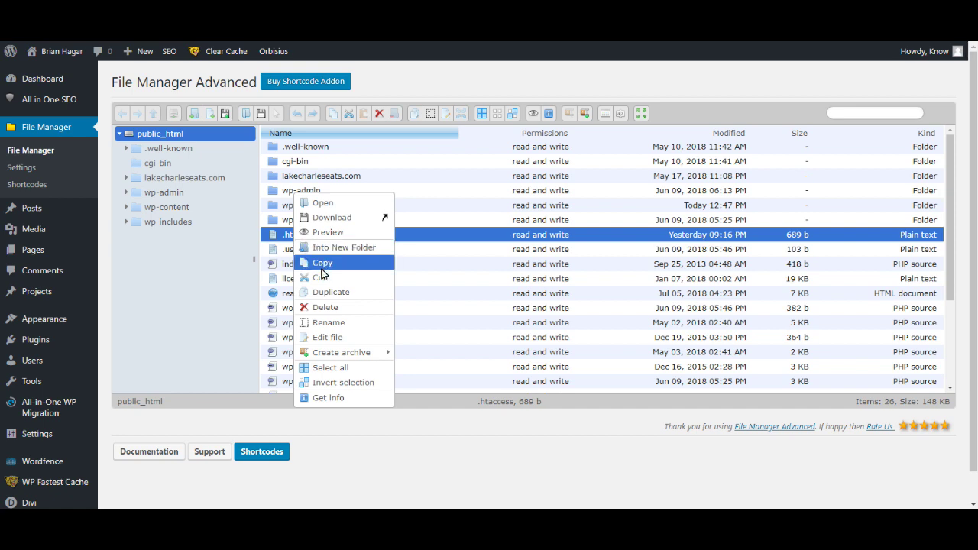
pyautogui.click(321, 339)
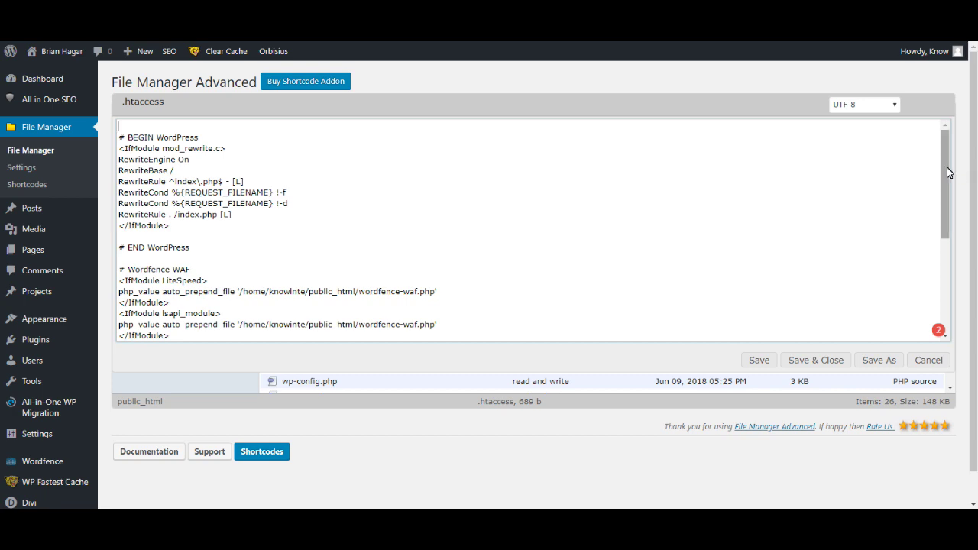
pyautogui.moveTo(947, 171); pyautogui.dragTo(948, 280)
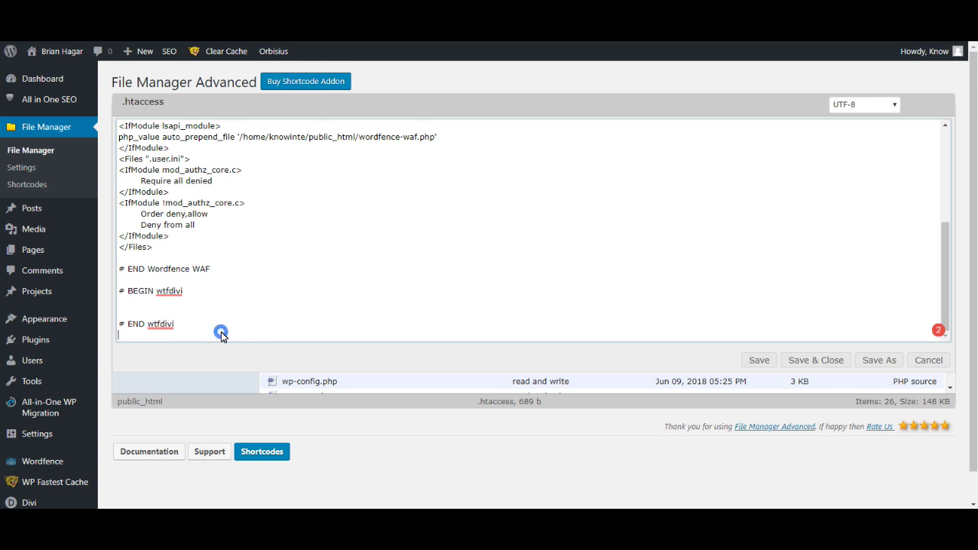
pyautogui.press('Return')
pyautogui.press('Return')
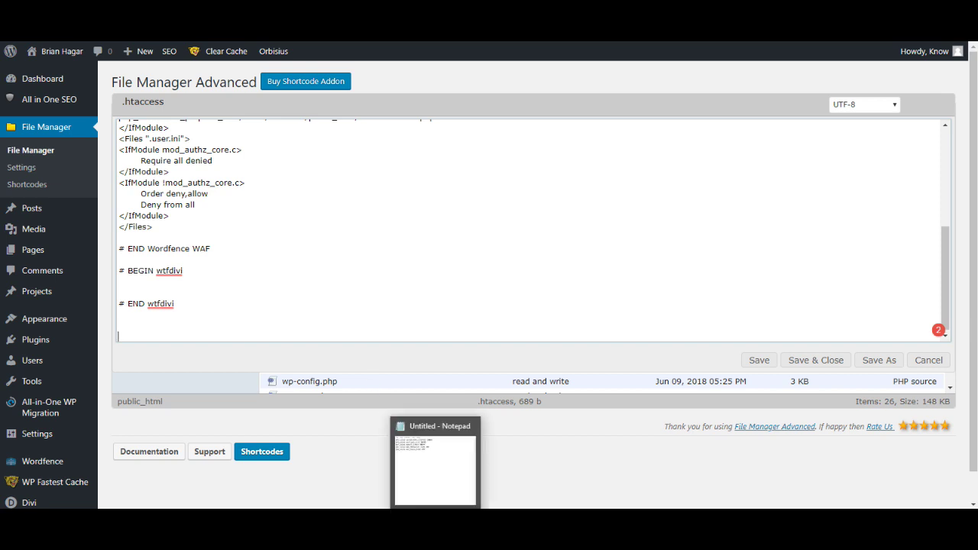
# Step: Copy the five php_value lines from Notepad and paste them at the end of .htaccess
pyautogui.click(436, 528)
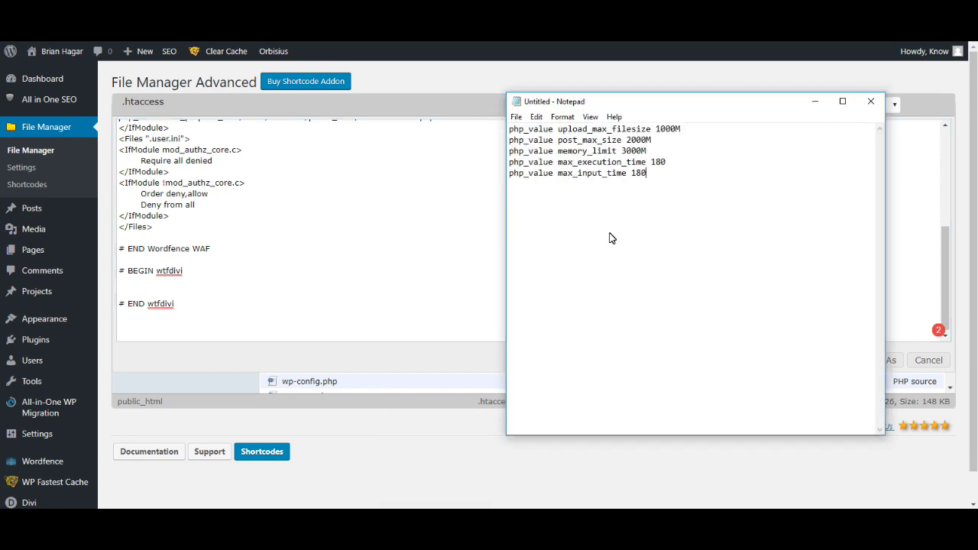
pyautogui.moveTo(510, 132); pyautogui.dragTo(715, 184)
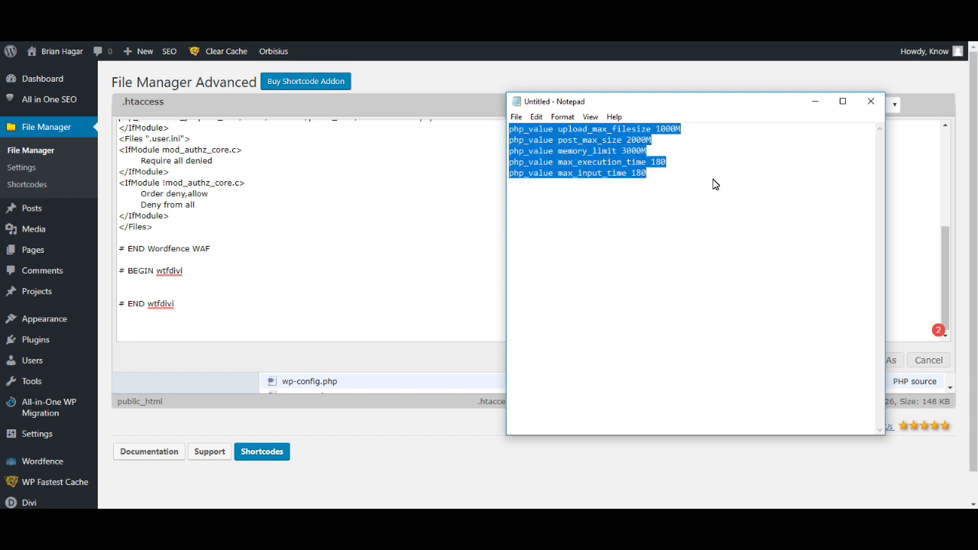
pyautogui.rightClick(600, 180)
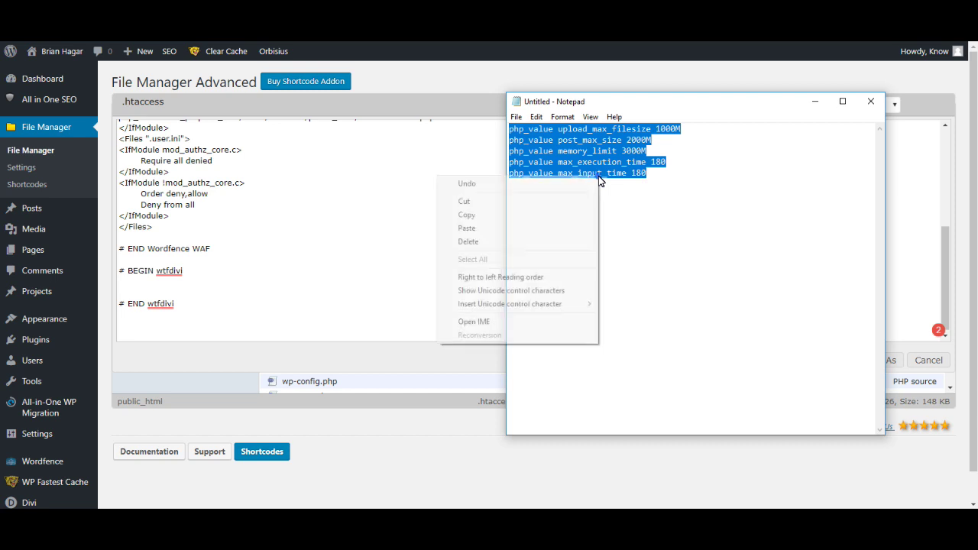
pyautogui.click(467, 216)
pyautogui.click(146, 330)
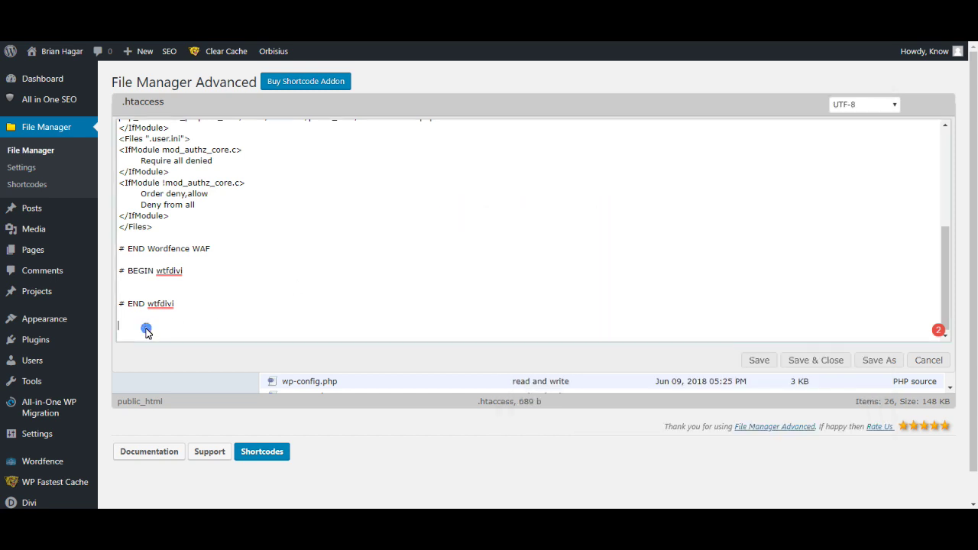
pyautogui.rightClick(146, 330)
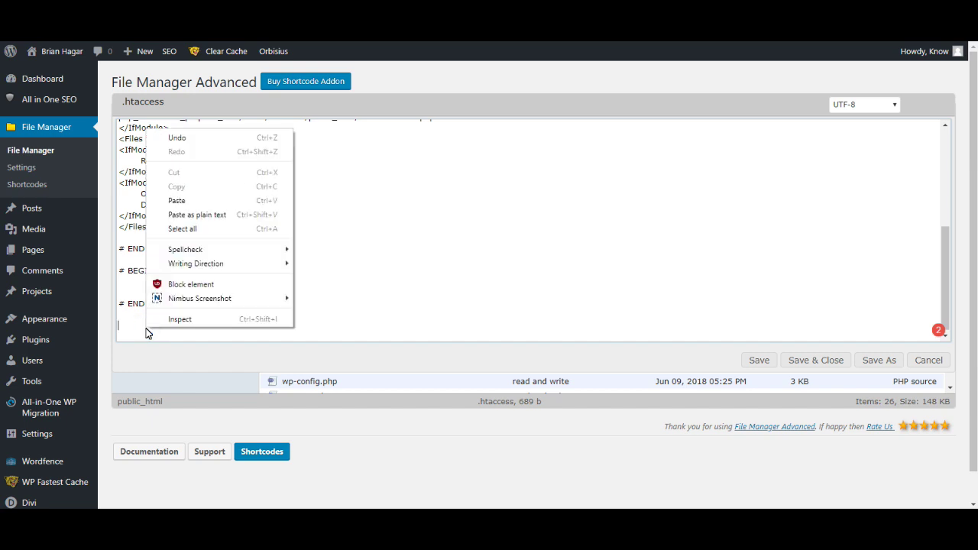
pyautogui.click(191, 202)
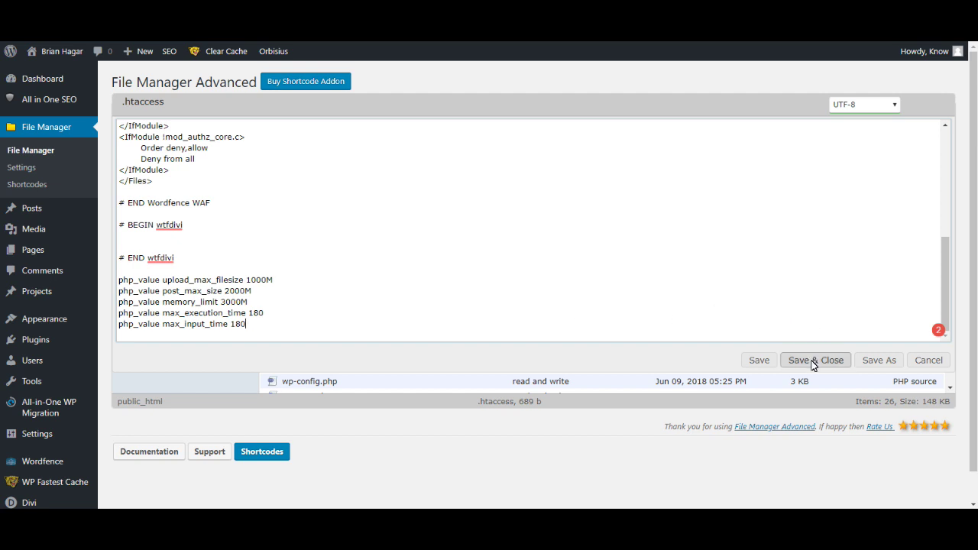
# Step: Cancel the .htaccess edit without saving, leaving it 689 b, and bring Notepad forward
pyautogui.click(930, 360)
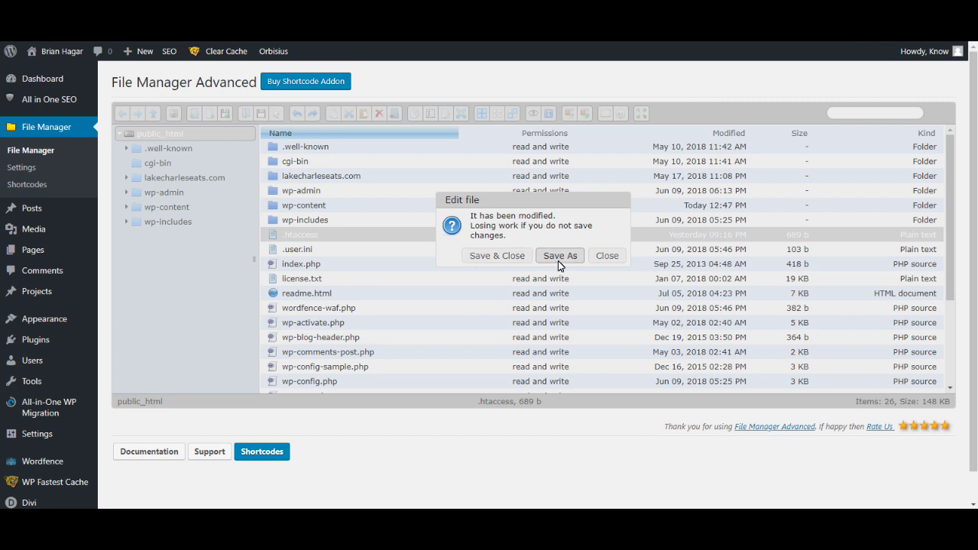
pyautogui.click(607, 256)
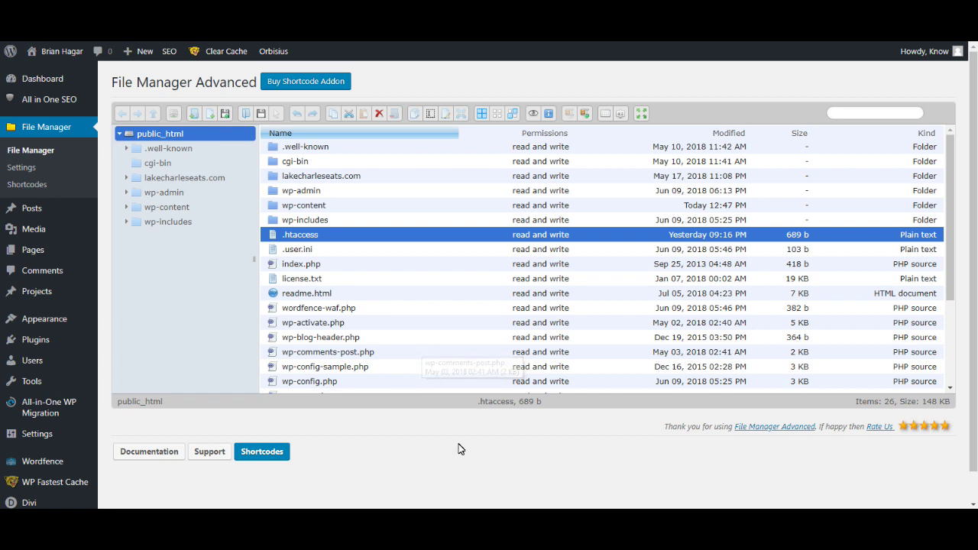
pyautogui.click(436, 508)
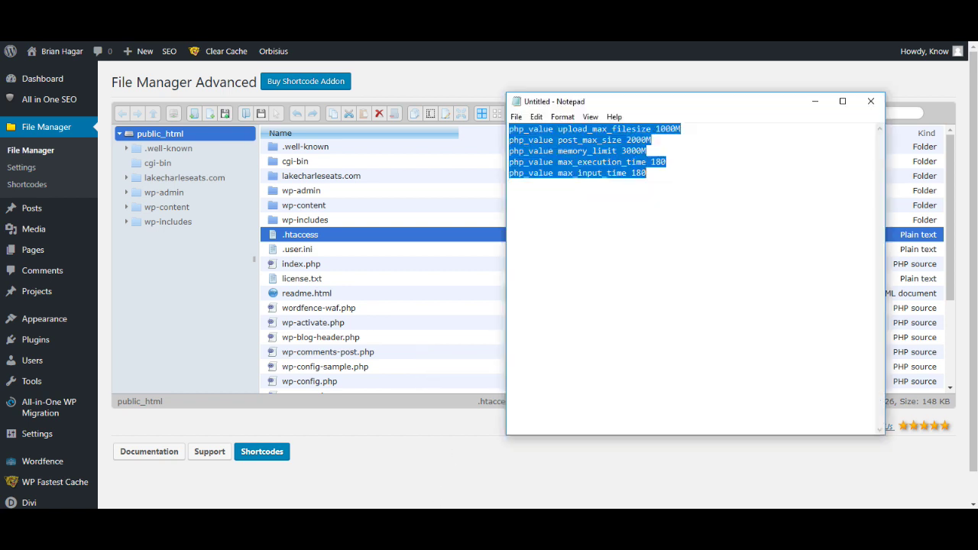
# Step: Select max_input_time in the Notepad note, then clear the selection
pyautogui.doubleClick(612, 297)
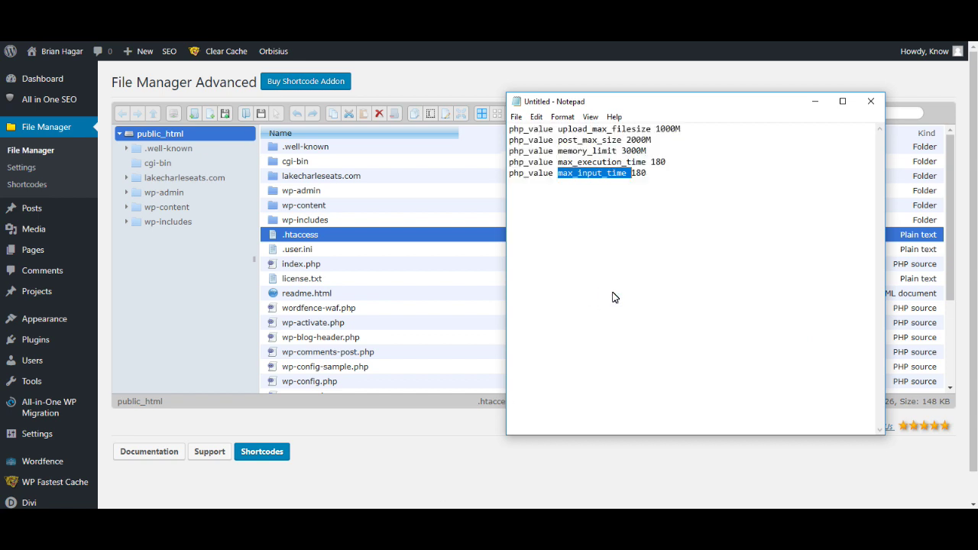
pyautogui.click(696, 233)
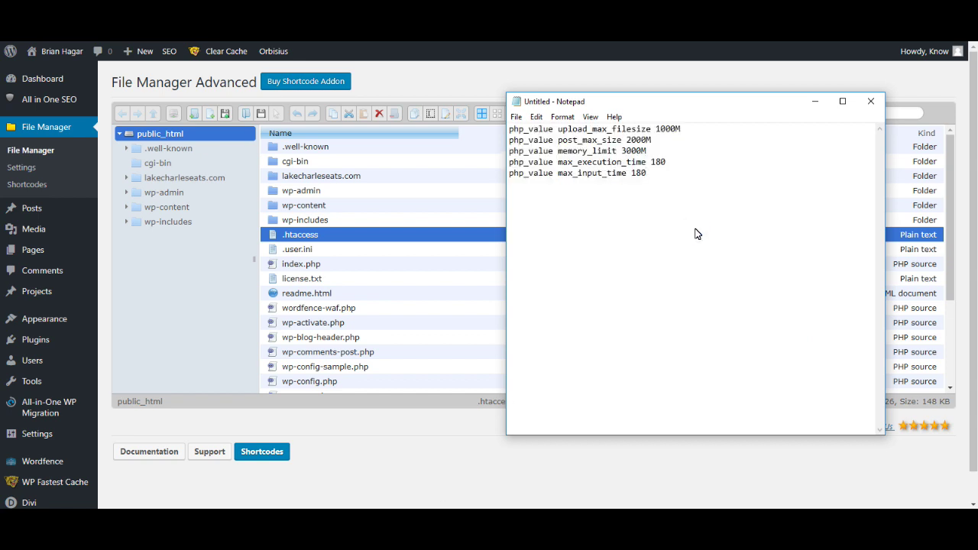